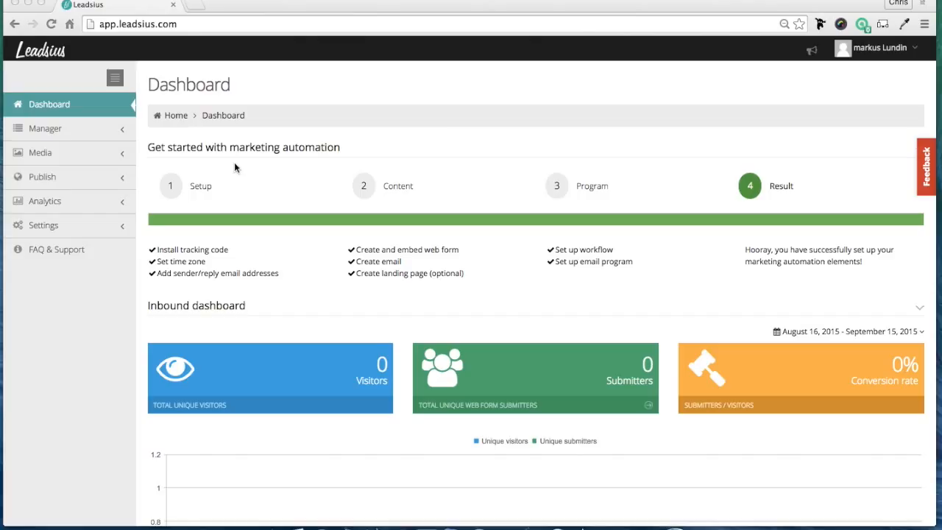
# - Open the web form "My first contact form" for editing
pyautogui.click(72, 183)
pyautogui.click(71, 183)
pyautogui.scroll(-1, 68, 180)
pyautogui.click(57, 213)
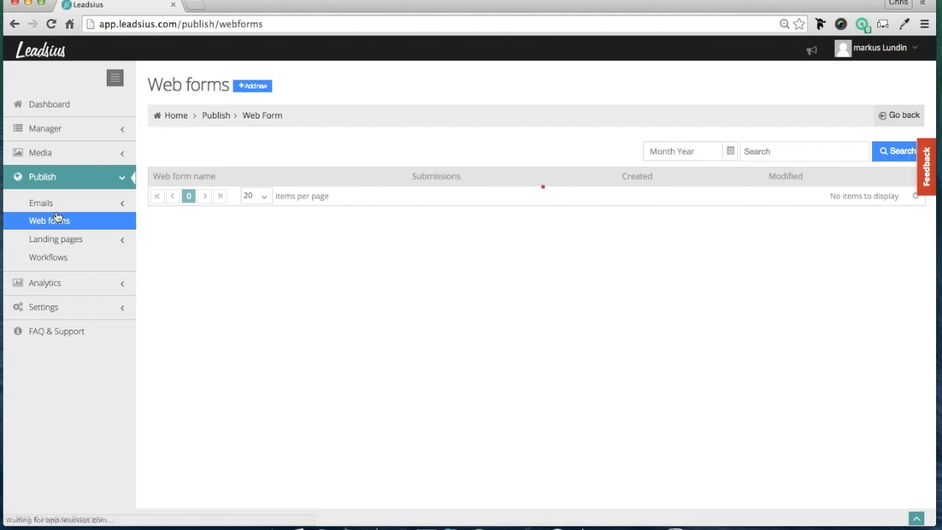
pyautogui.click(203, 199)
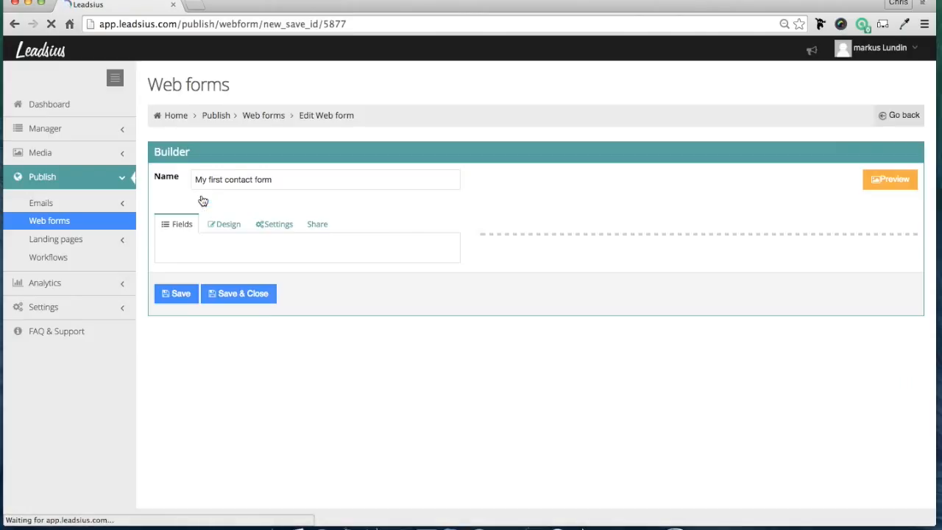
pyautogui.scroll(-1, 369, 200)
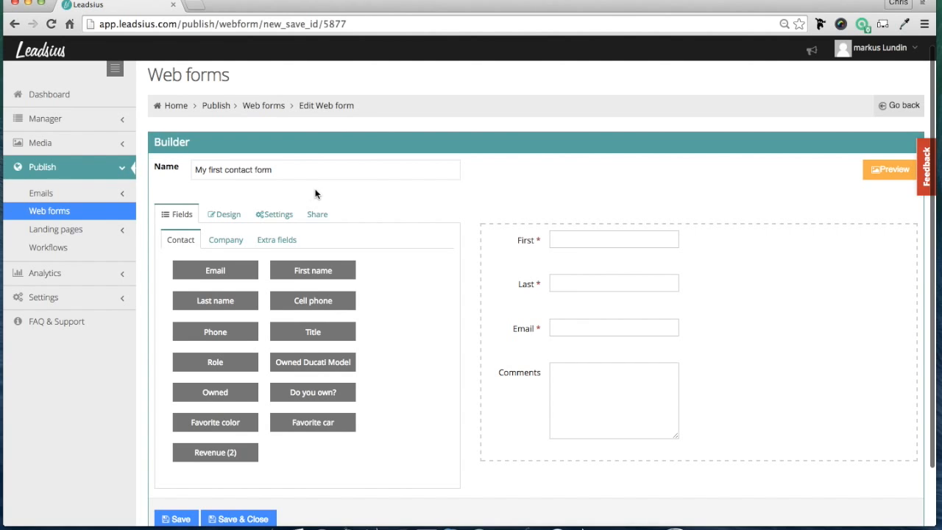
# - In the form's main settings, enter the post-submission alert message "Thanks, a rep is on the way!"
pyautogui.click(275, 215)
pyautogui.scroll(-3, 454, 215)
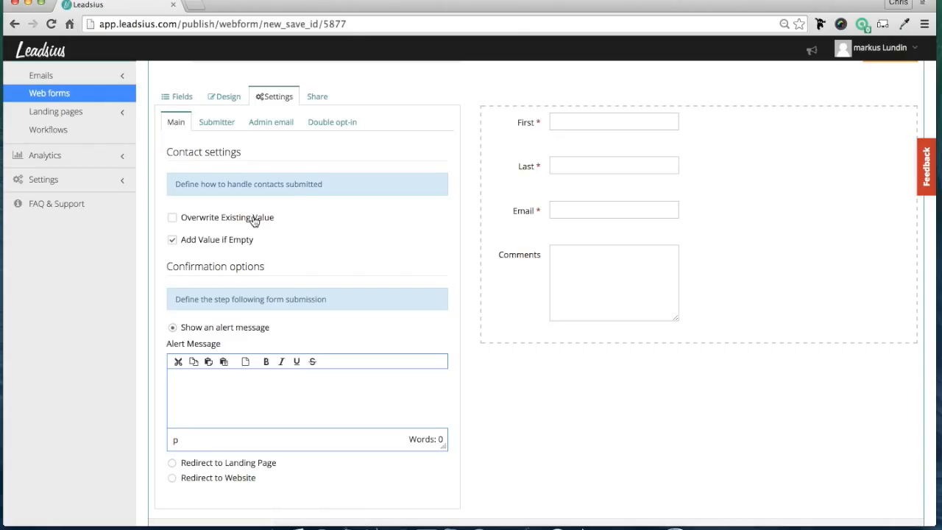
pyautogui.scroll(-1, 253, 220)
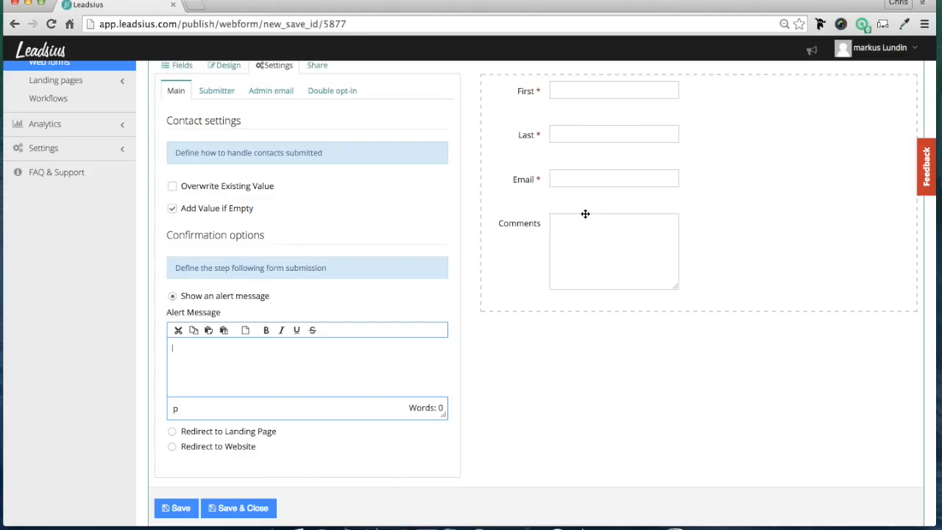
pyautogui.scroll(2, 584, 212)
pyautogui.click(190, 460)
pyautogui.write('Thanks, ')
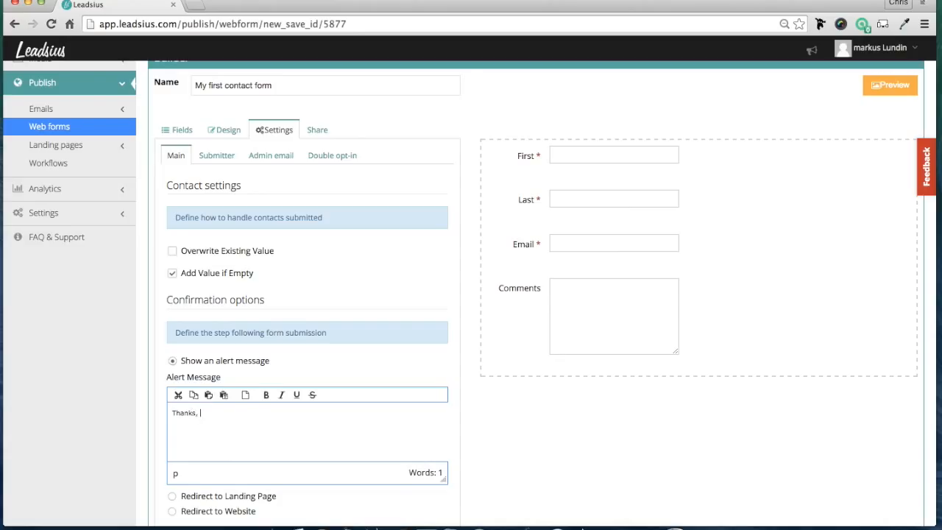
pyautogui.write('a rep is on the way!')
pyautogui.scroll(-1, 398, 316)
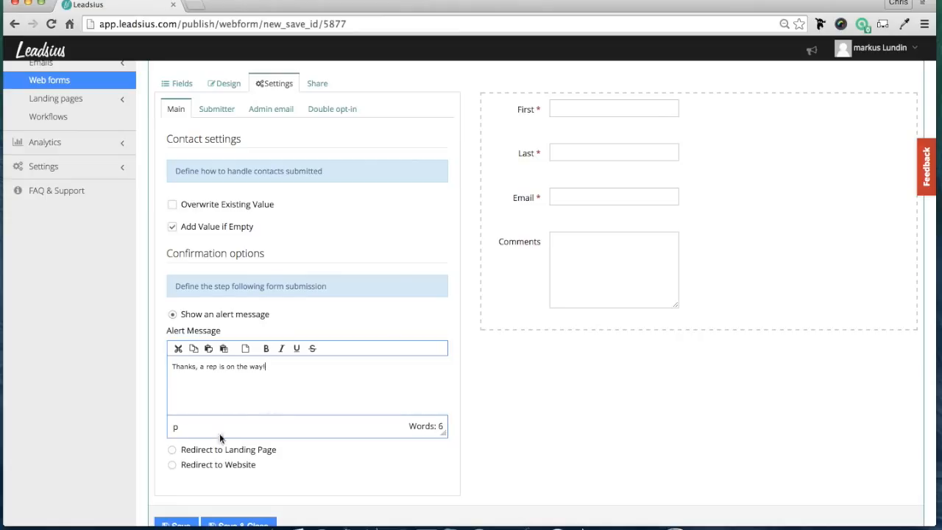
# - Review the thank-you pages offered for a landing page redirect, and set the form's confirmation to Redirect to Website instead
pyautogui.click(189, 451)
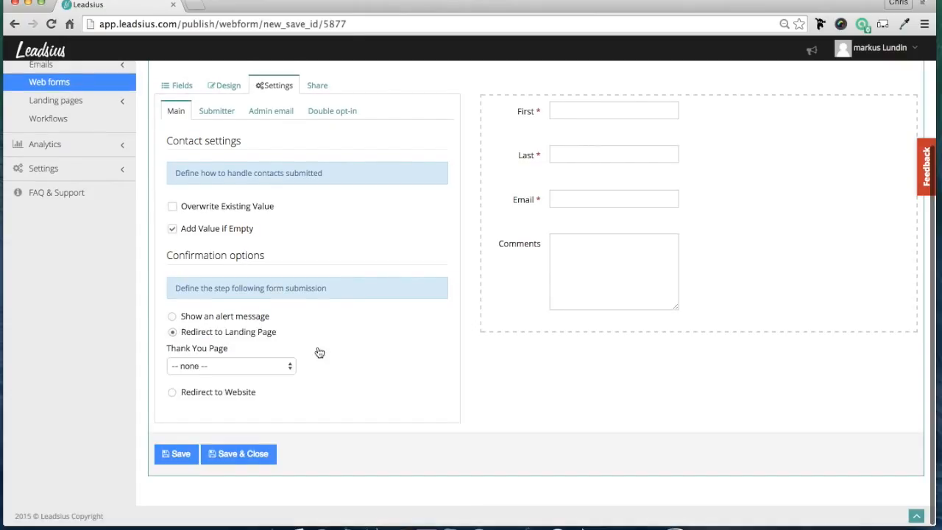
pyautogui.click(241, 370)
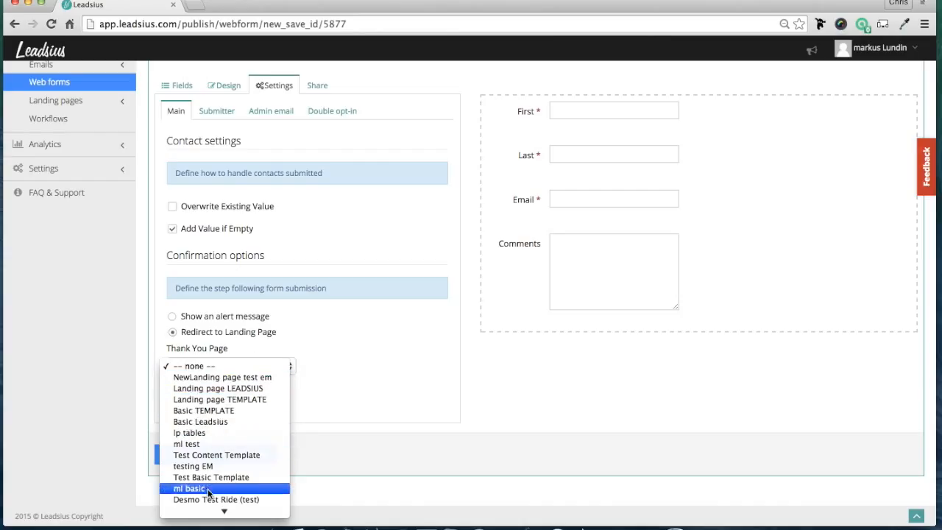
pyautogui.click(332, 349)
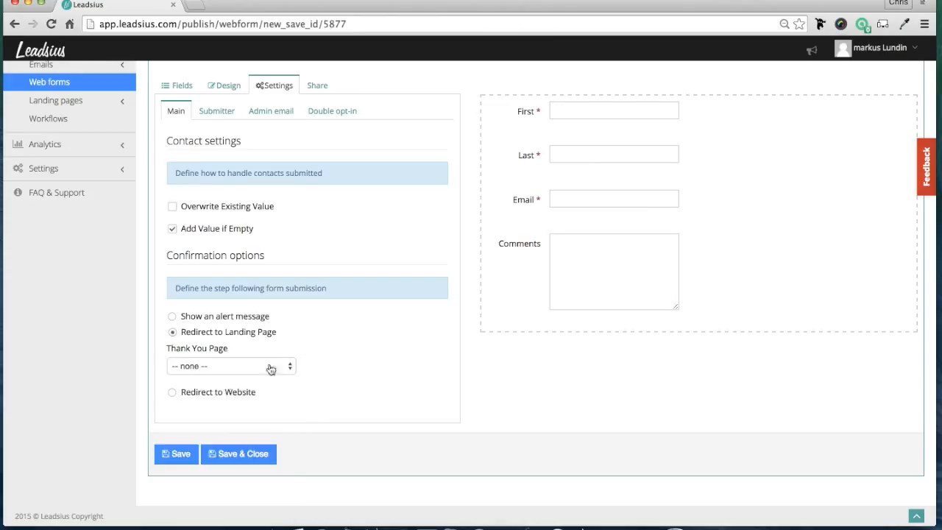
pyautogui.click(174, 393)
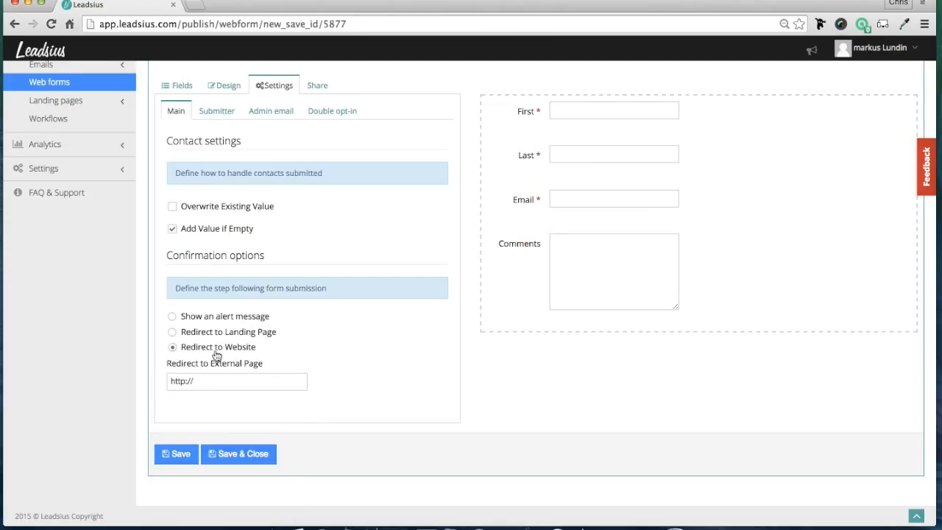
pyautogui.click(206, 379)
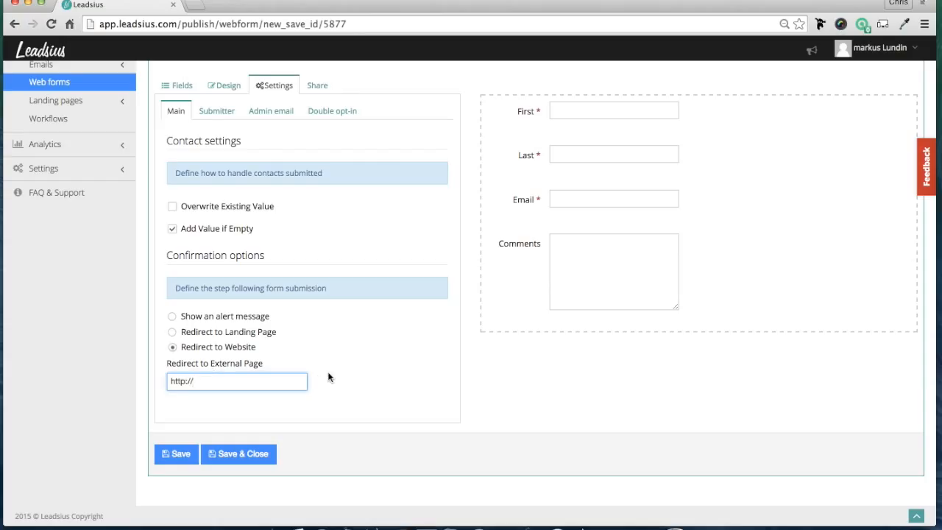
# - Set the sender of the form's submitter email to the Leadsius no-reply address
pyautogui.scroll(1, 329, 378)
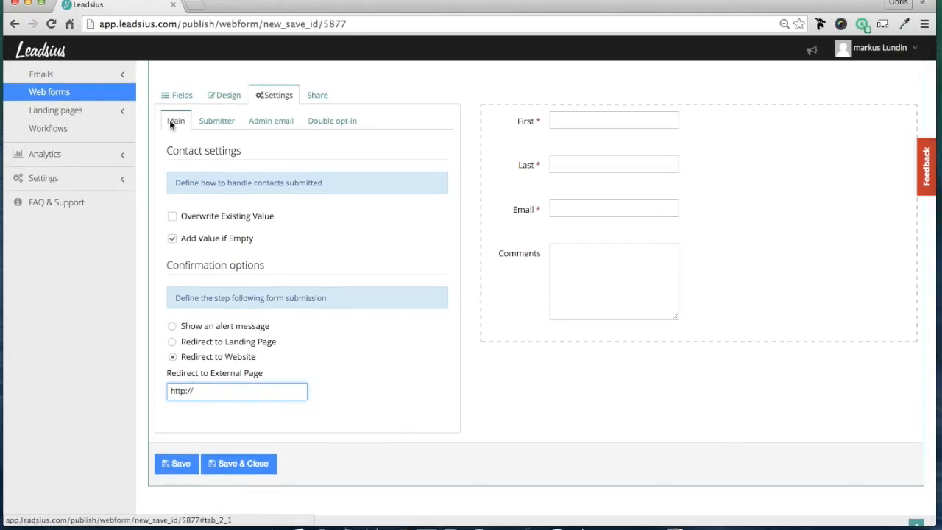
pyautogui.click(211, 125)
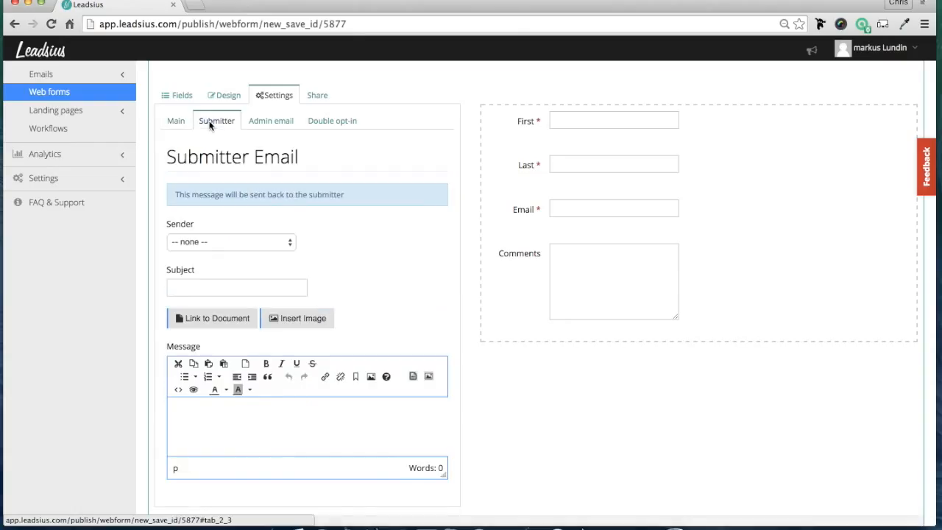
pyautogui.scroll(-1, 336, 182)
pyautogui.scroll(1, 335, 181)
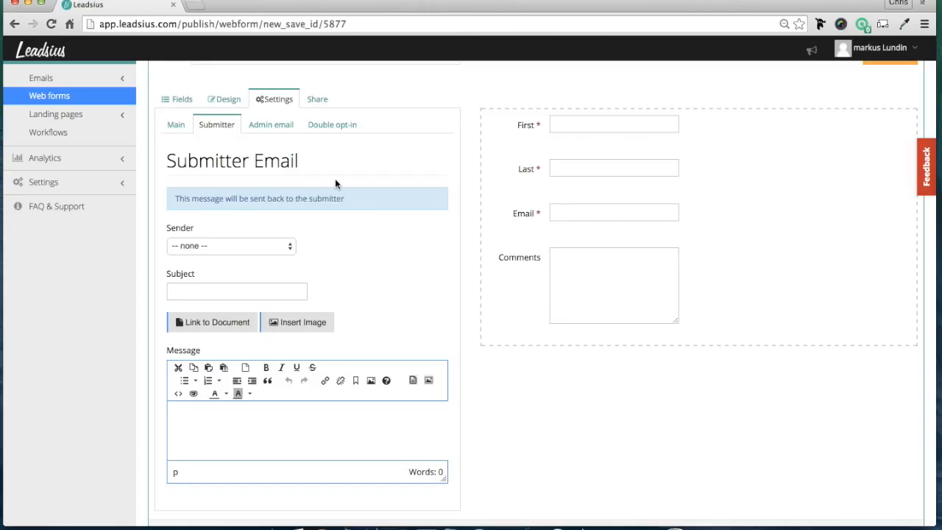
pyautogui.click(240, 246)
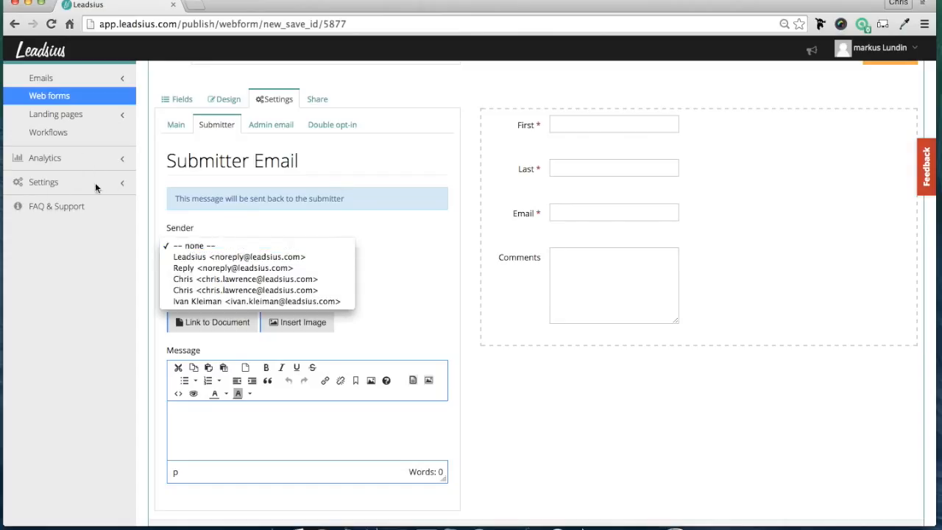
pyautogui.click(248, 264)
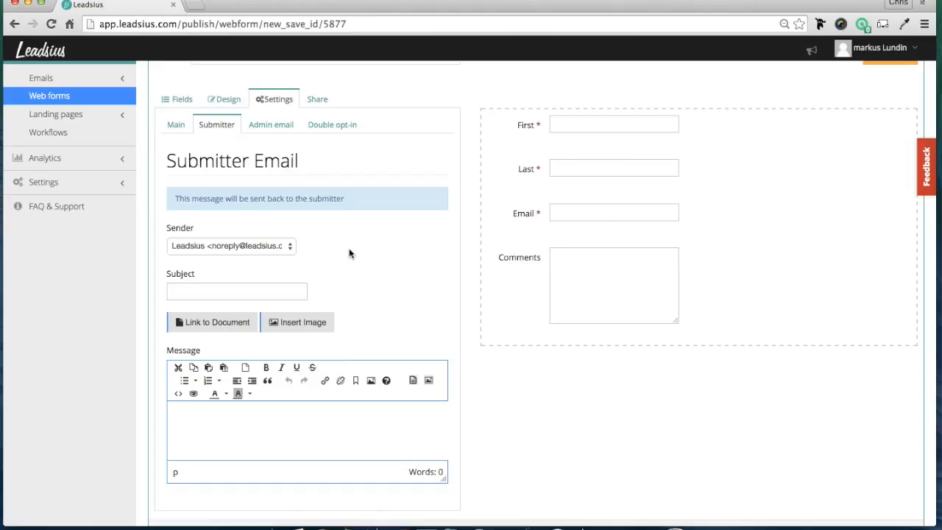
pyautogui.click(264, 291)
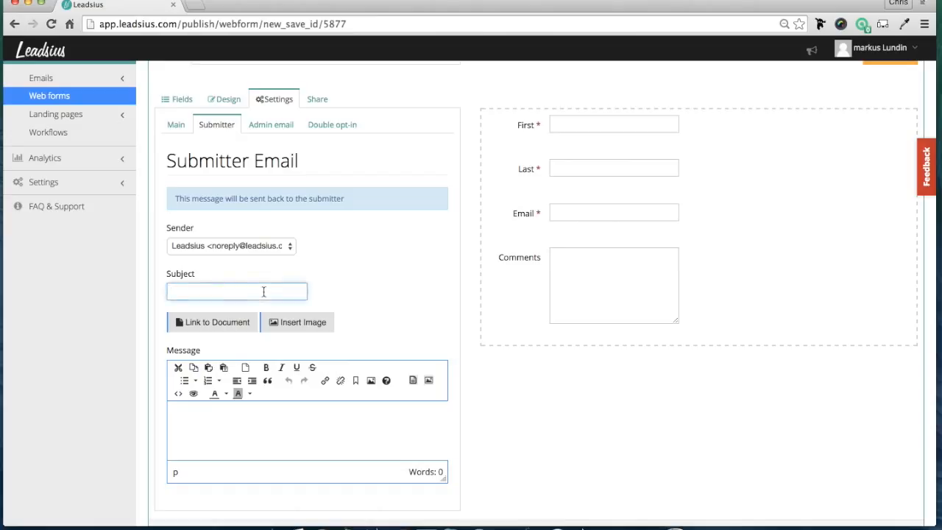
pyautogui.write('We have')
pyautogui.press('BackSpace')
pyautogui.press('BackSpace')
pyautogui.press('BackSpace')
pyautogui.press('BackSpace')
pyautogui.press('BackSpace')
pyautogui.press('BackSpace')
pyautogui.press('BackSpace')
# - Write "Here's a link" as the message body of the submitter email
pyautogui.scroll(-1, 599, 157)
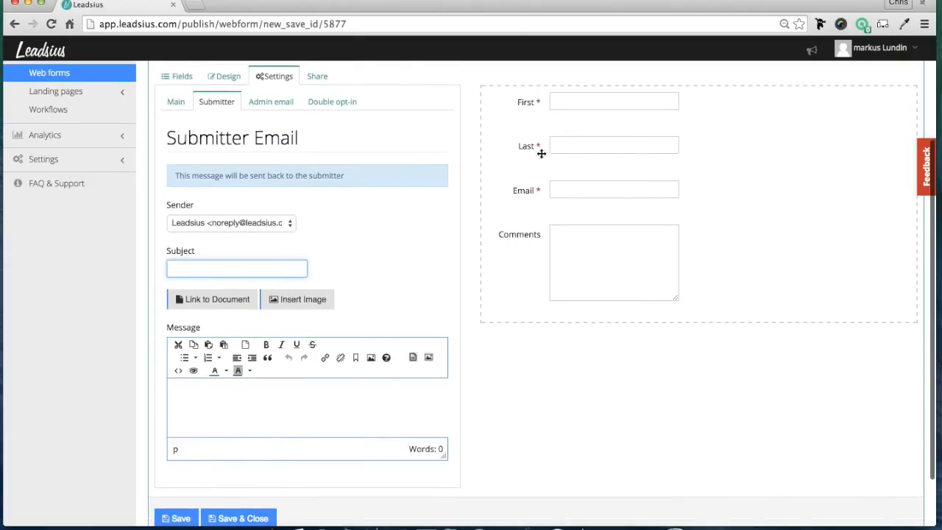
pyautogui.click(248, 411)
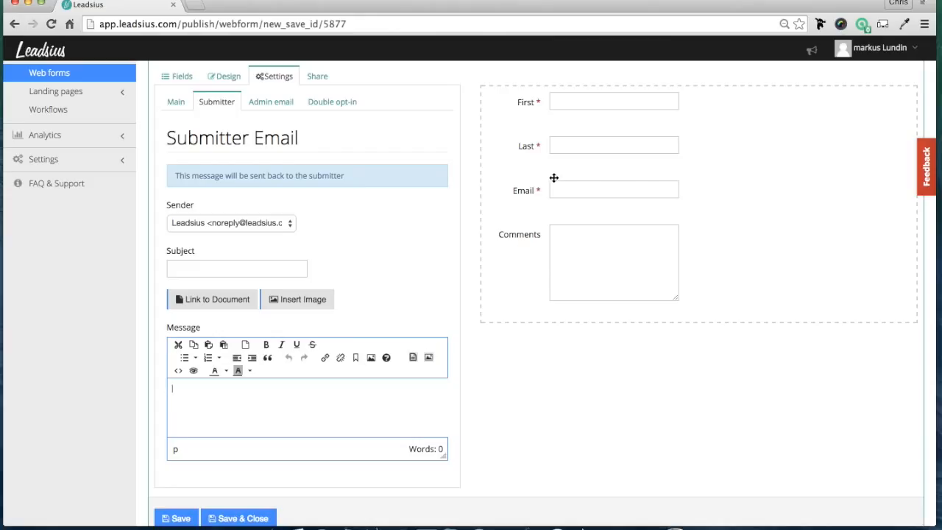
pyautogui.write("Here's alink")
# - View the HTML source code of the submitter email message and close it without editing
pyautogui.click(192, 389)
pyautogui.click(220, 391)
pyautogui.moveTo(213, 389); pyautogui.dragTo(183, 389)
pyautogui.click(178, 372)
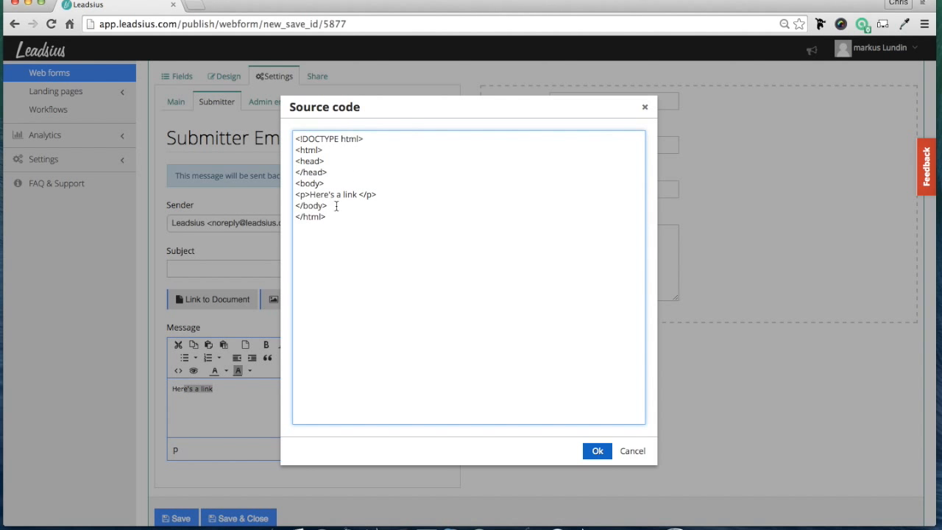
pyautogui.click(645, 107)
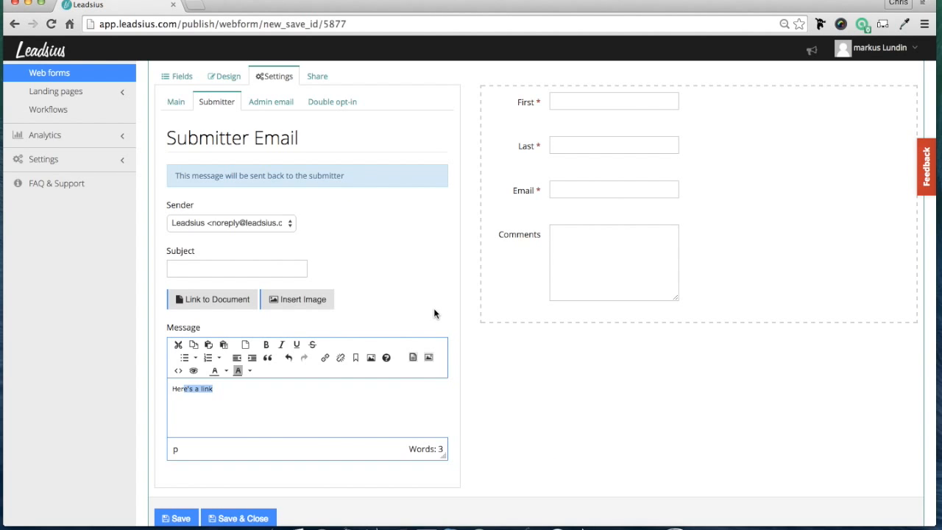
# - Set the sender of the form's admin notification email to the first listed staff member's address
pyautogui.scroll(3, 434, 314)
pyautogui.scroll(-3, 433, 314)
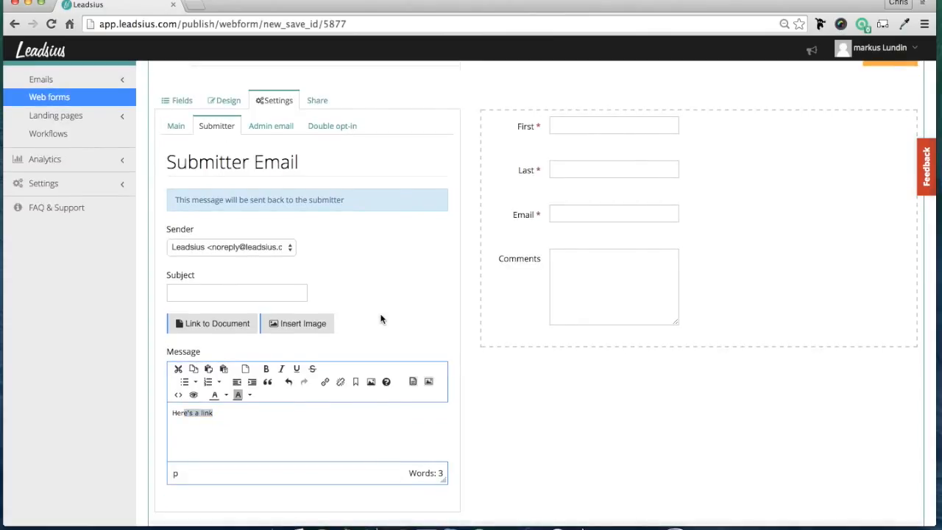
pyautogui.click(273, 129)
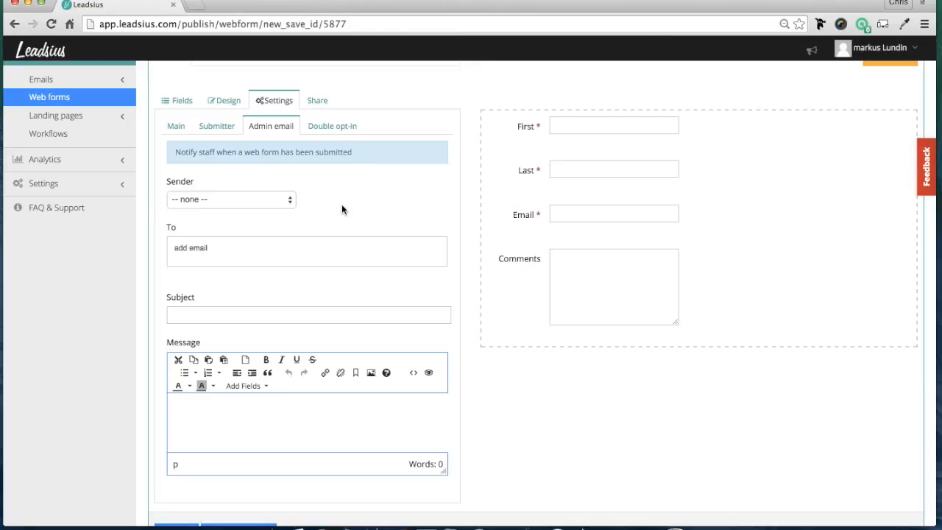
pyautogui.click(281, 202)
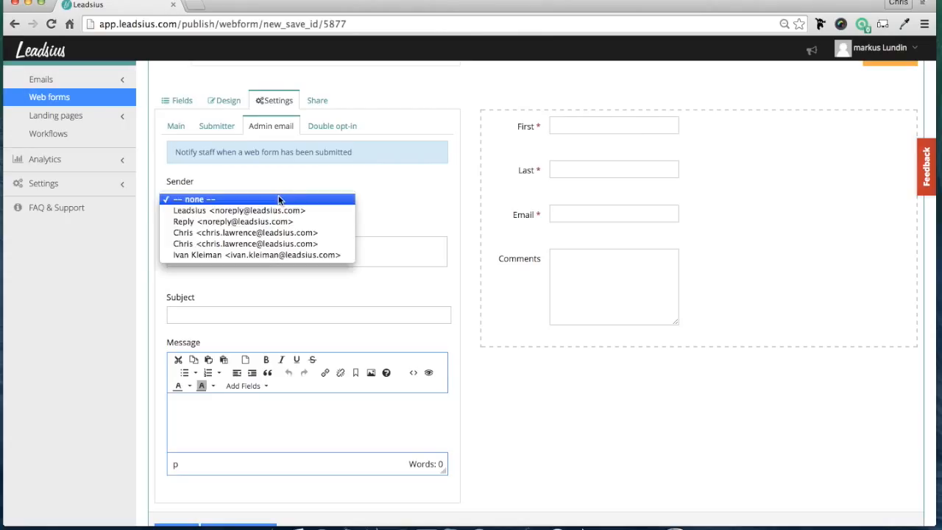
pyautogui.click(245, 235)
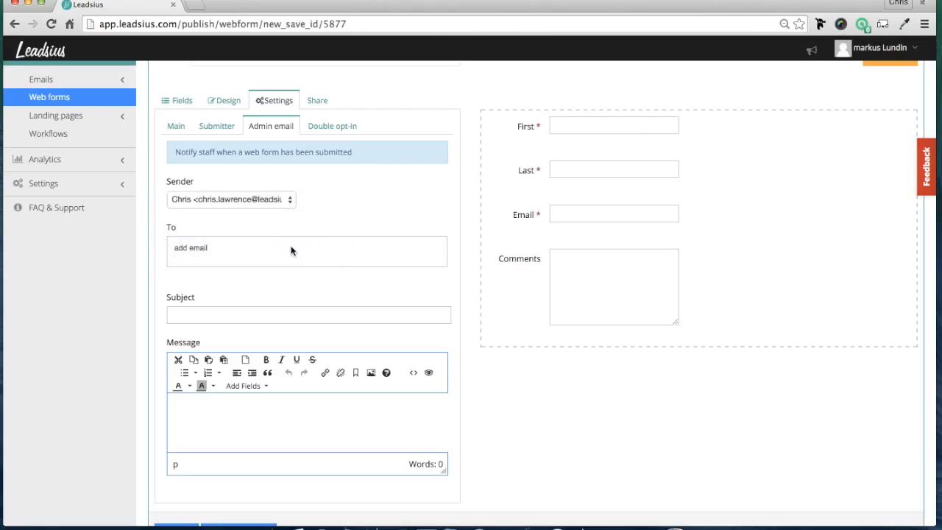
# - Add the email addresses of two staff members as recipients of the admin notification
pyautogui.click(269, 252)
pyautogui.press('Return')
pyautogui.press('Return')
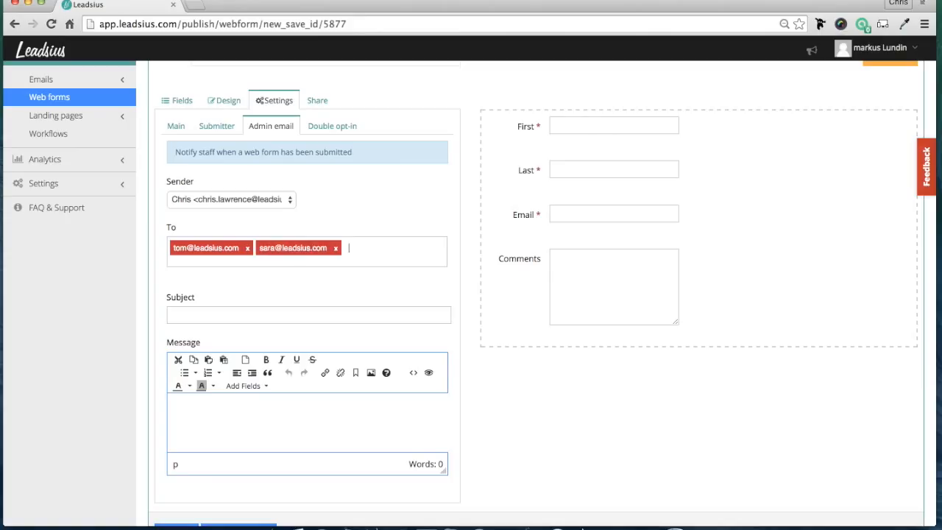
# - Set the admin notification email's subject to "Here is a new lead!"
pyautogui.click(273, 321)
pyautogui.write('Here ')
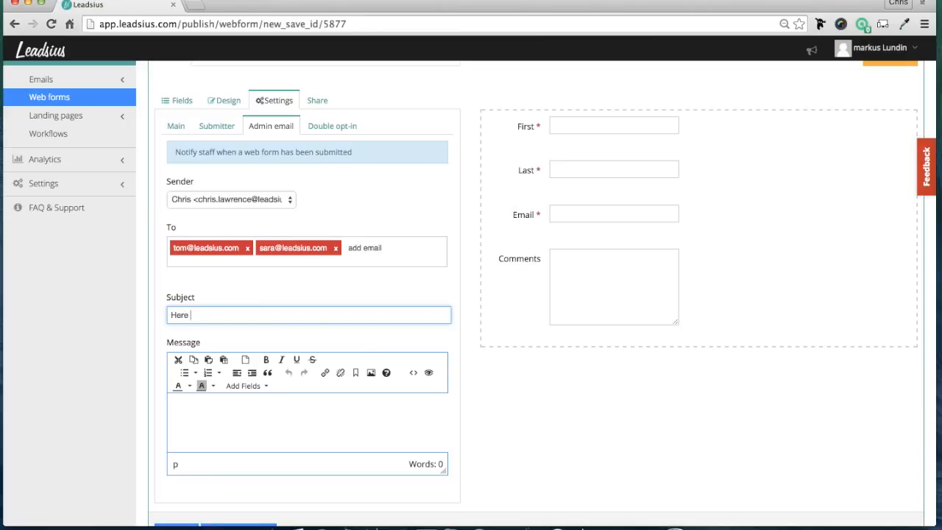
pyautogui.write('is a new lead!')
# - Write "Intro text" in the admin notification message and insert the Response field below it
pyautogui.click(232, 420)
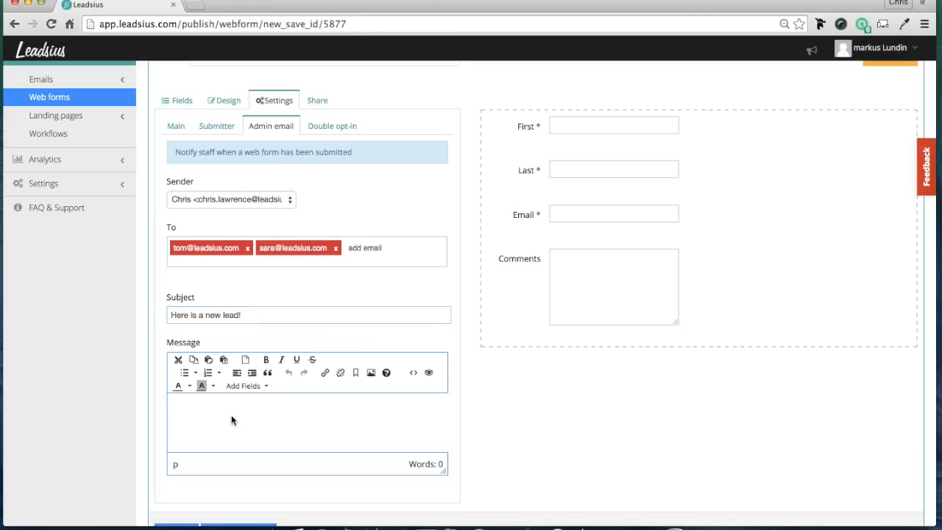
pyautogui.write('Intro text')
pyautogui.press('Return')
pyautogui.click(250, 387)
pyautogui.click(250, 405)
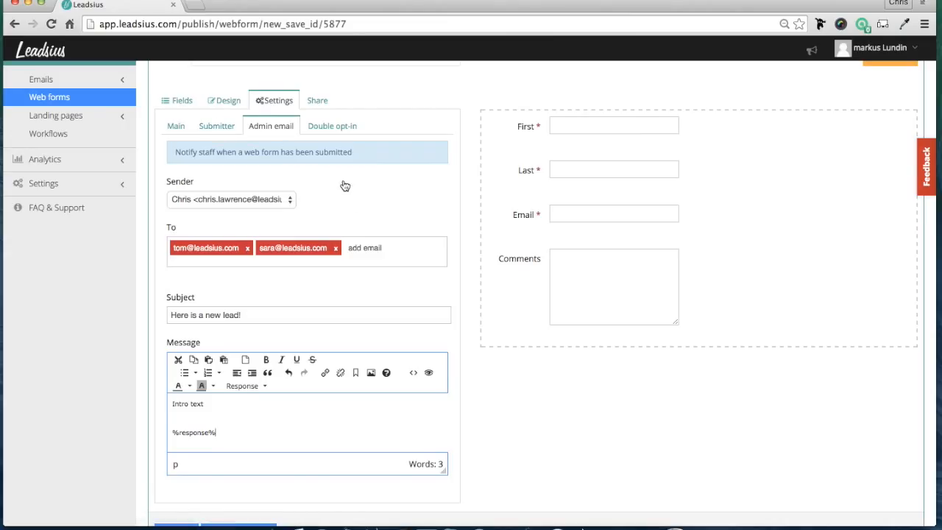
# - Examine the form's double opt-in settings and its confirmation email options
pyautogui.click(332, 134)
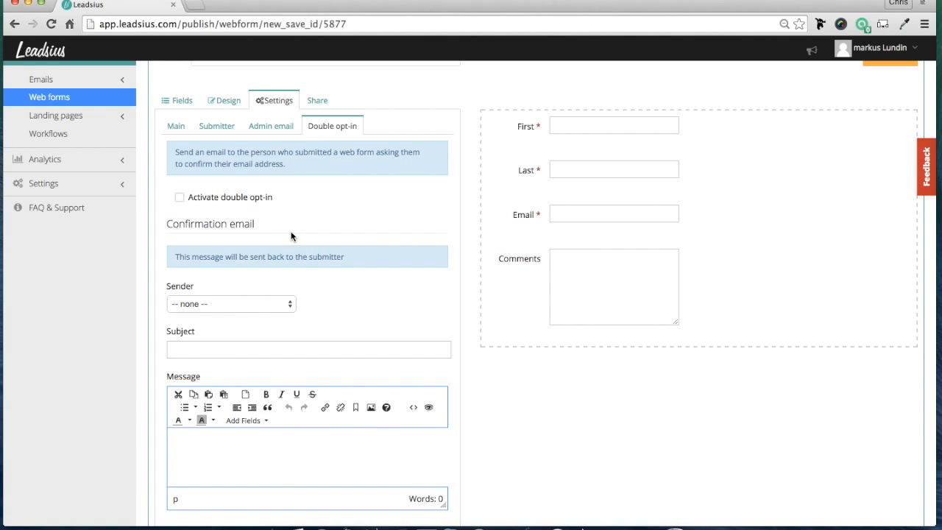
pyautogui.scroll(3, 294, 236)
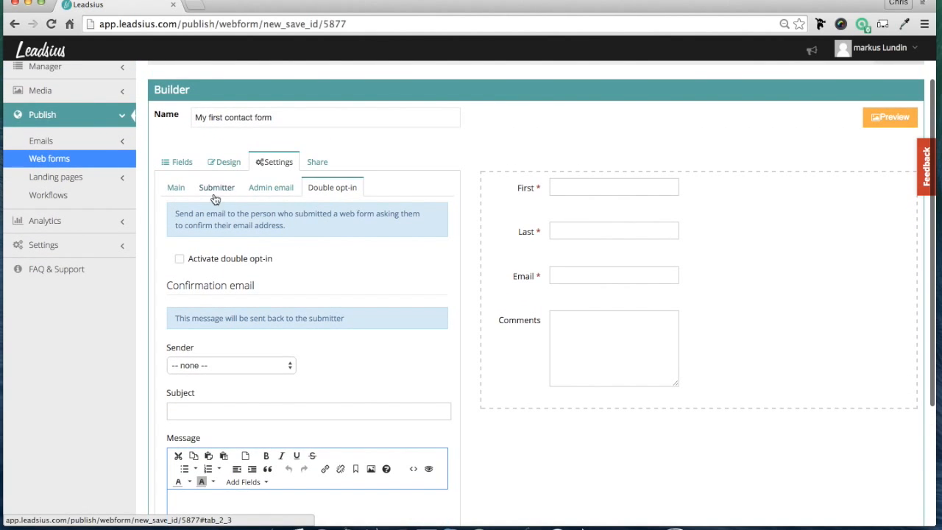
pyautogui.scroll(3, 498, 194)
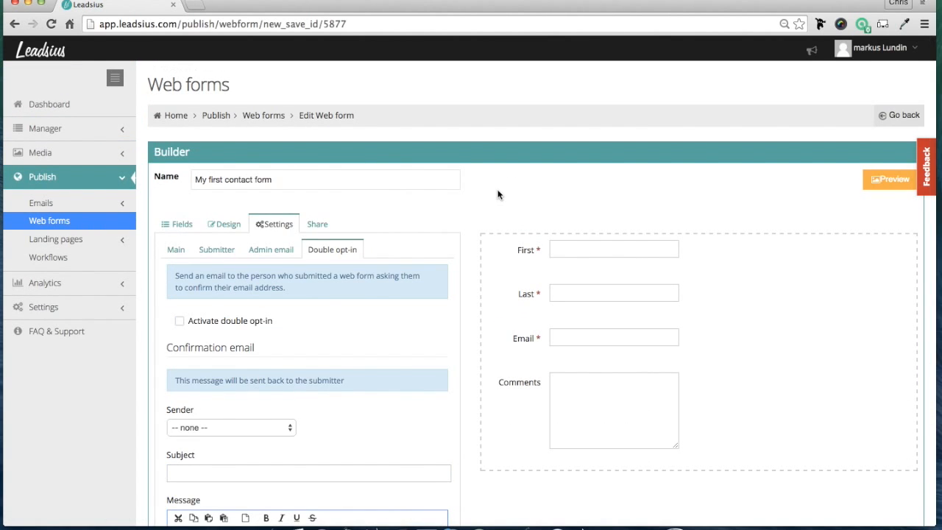